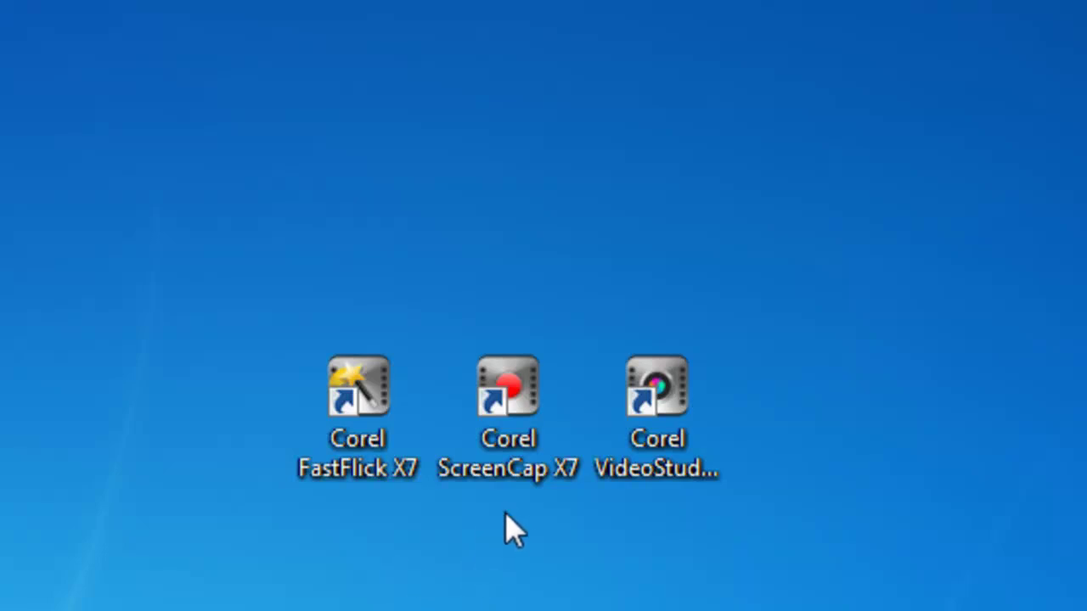
# - Launch the Screen Capture tool from the Record/Capture Option dialog, set for fullscreen 1920x1080 recording
pyautogui.click(512, 480)
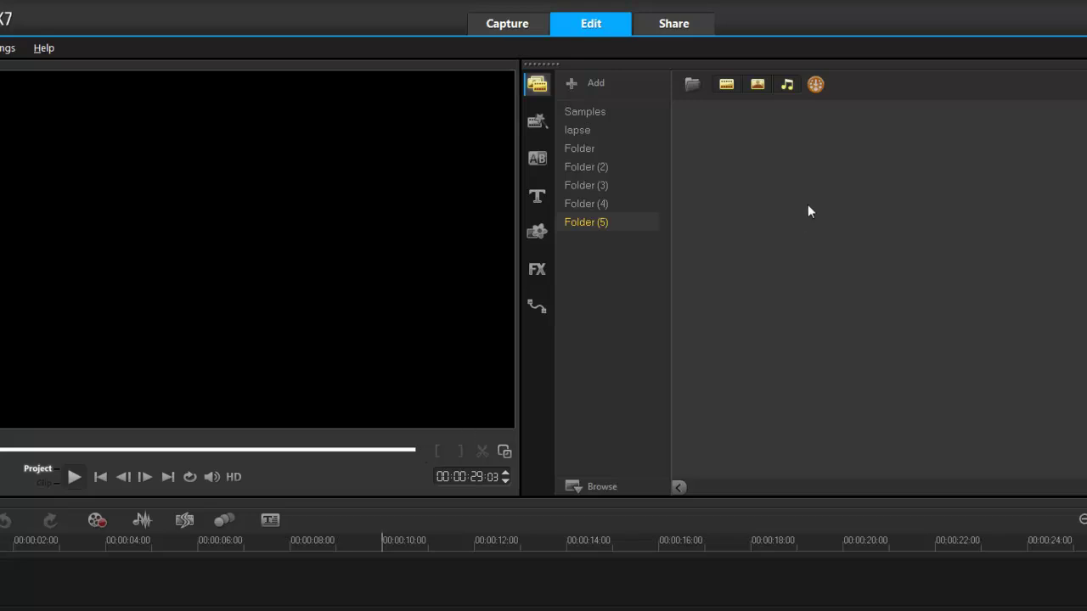
pyautogui.click(525, 31)
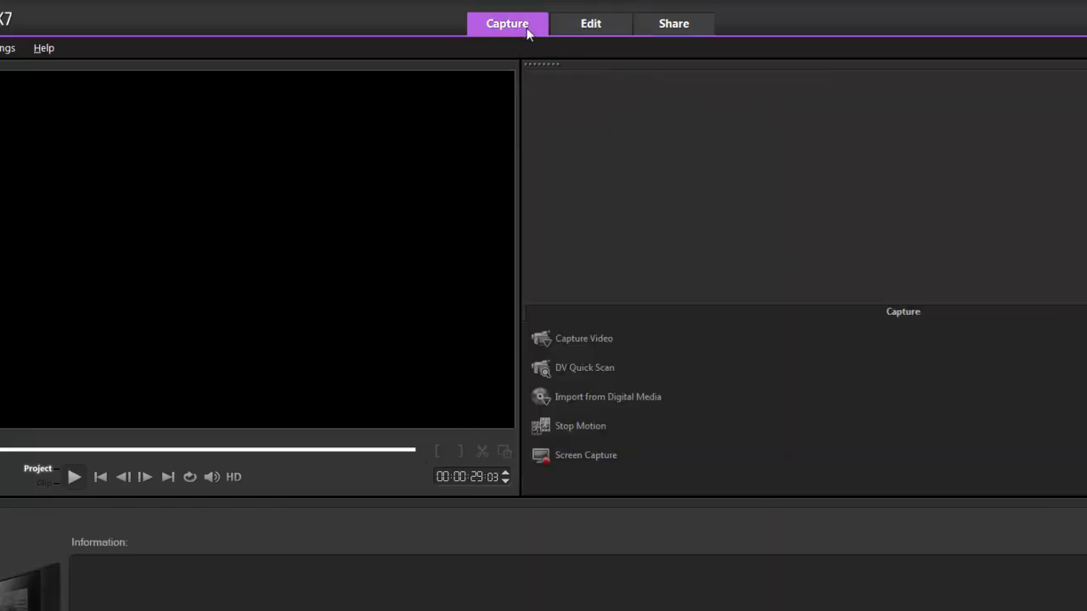
pyautogui.click(591, 26)
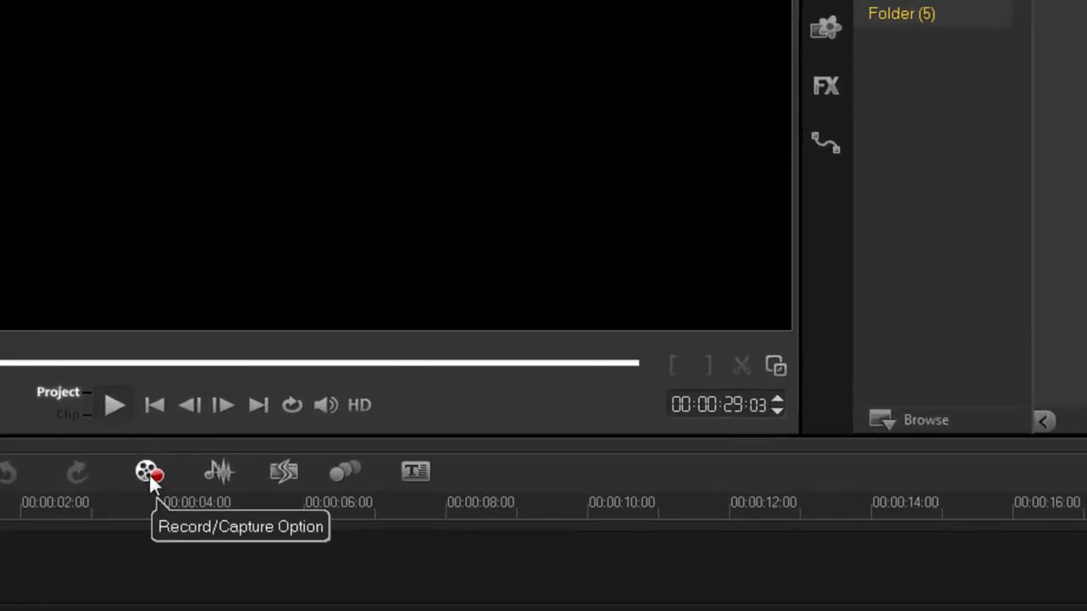
pyautogui.click(137, 482)
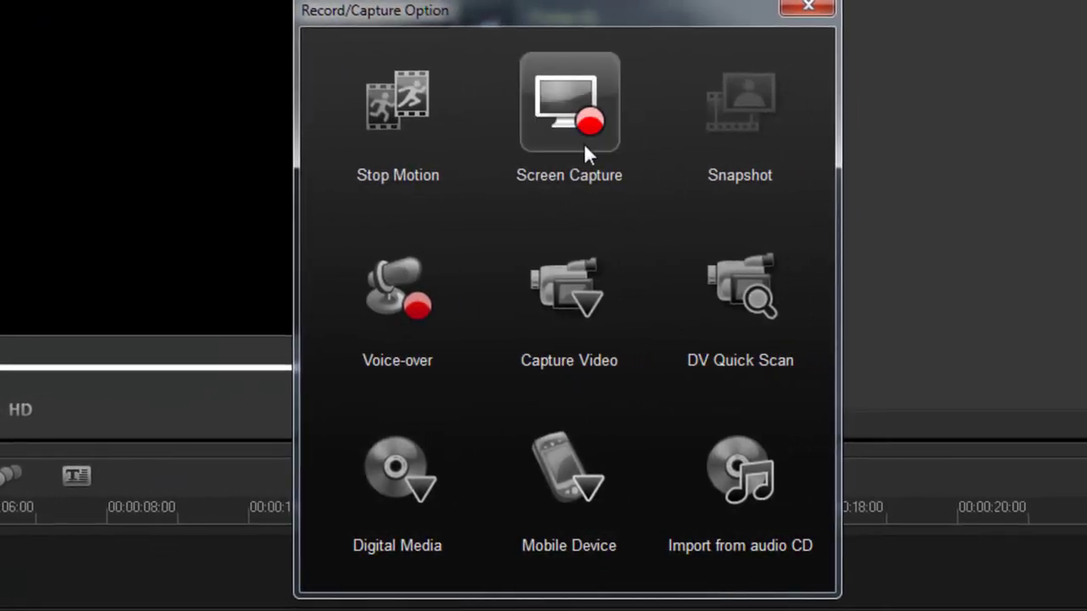
pyautogui.click(577, 128)
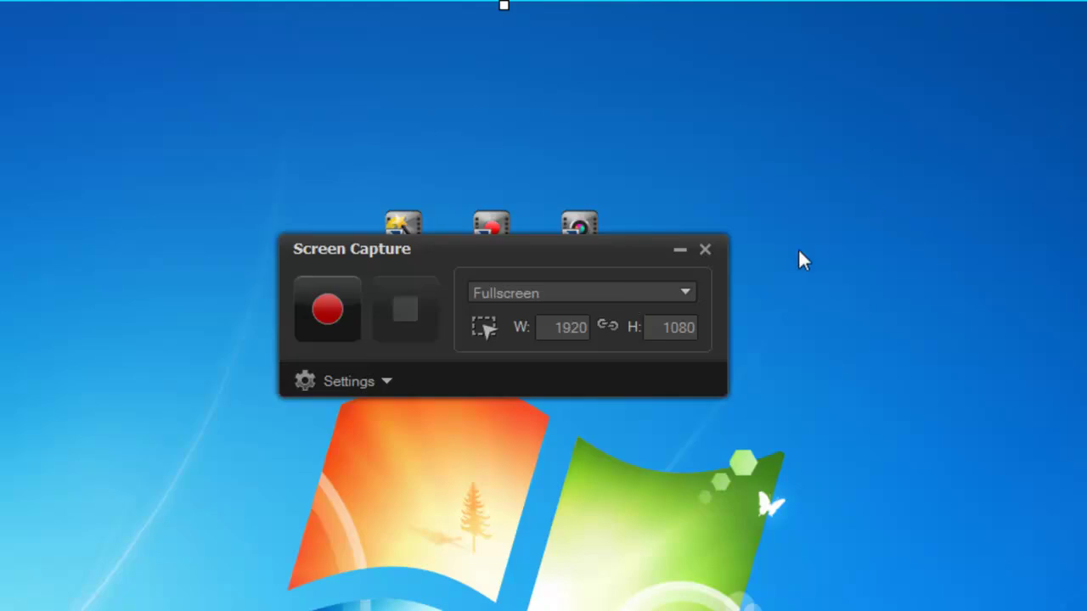
pyautogui.click(684, 295)
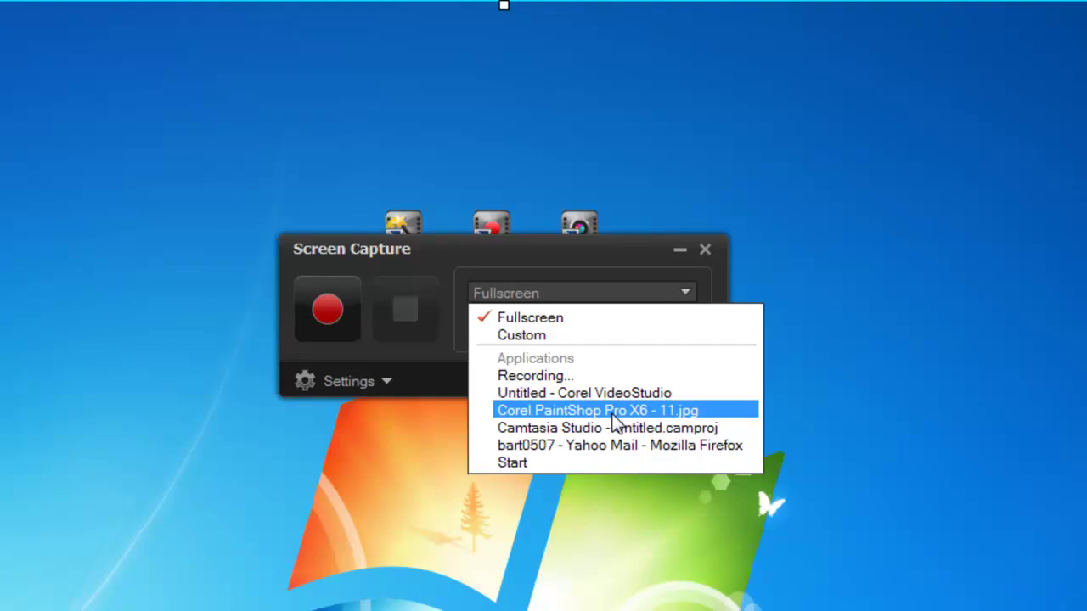
pyautogui.click(614, 414)
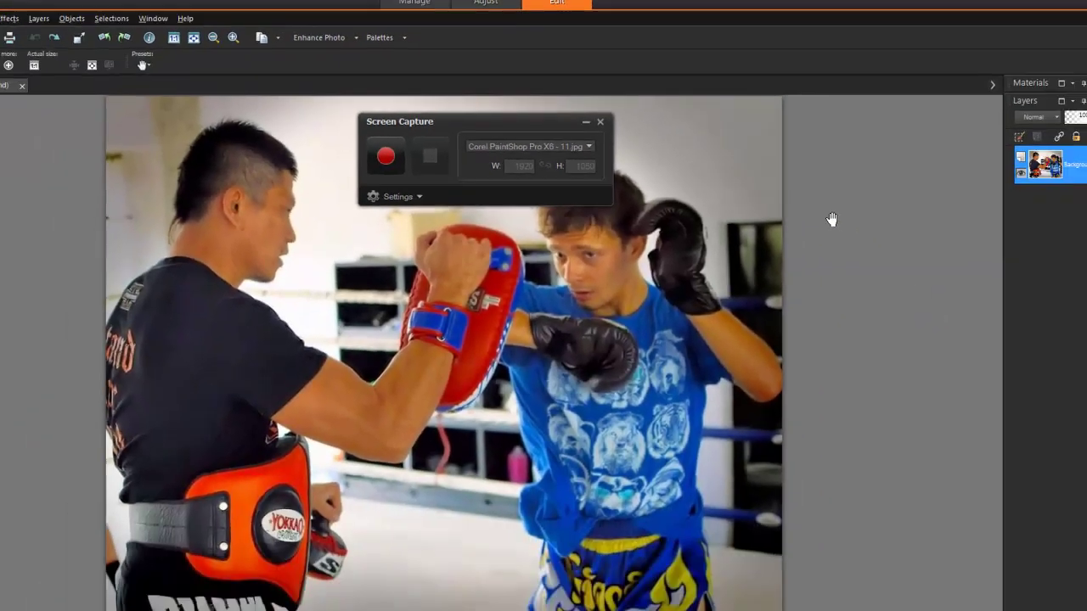
pyautogui.click(586, 144)
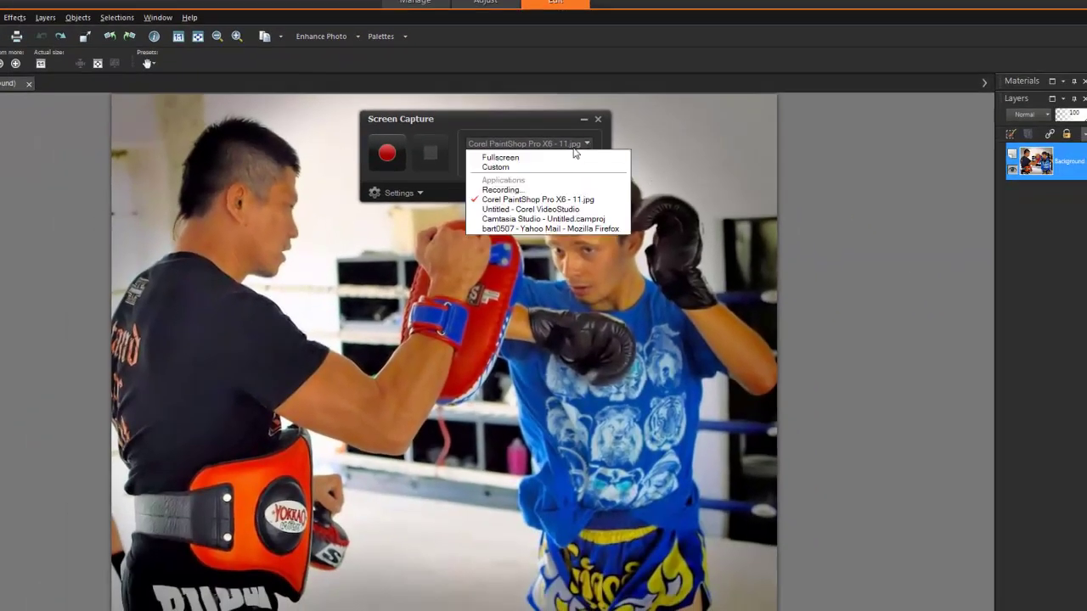
pyautogui.click(527, 151)
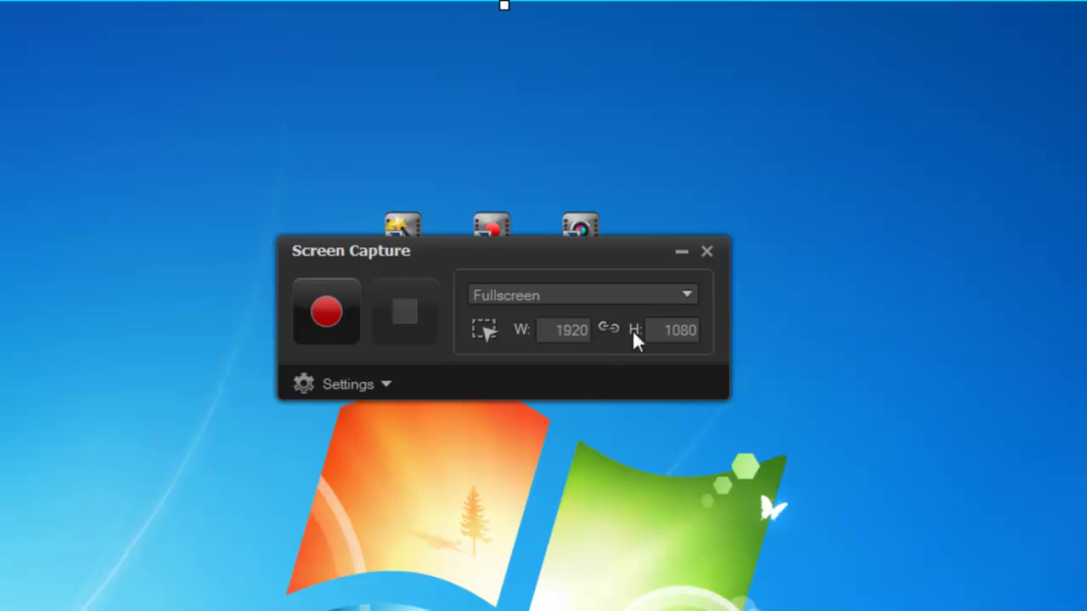
# - Expand Settings and keep captures going to the Samples library at 30 frames per second
pyautogui.click(385, 384)
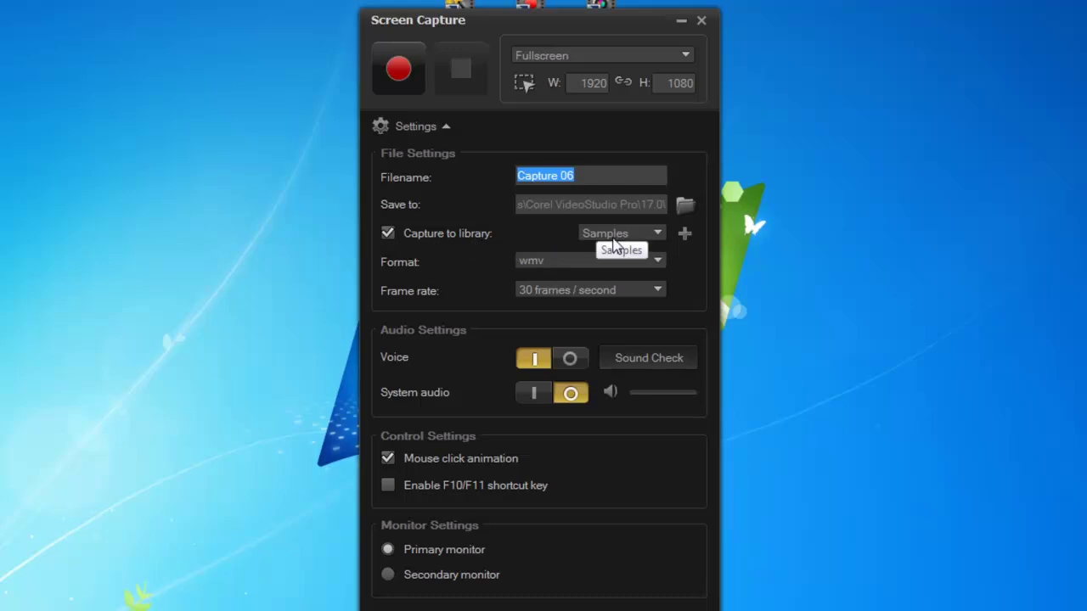
pyautogui.click(659, 238)
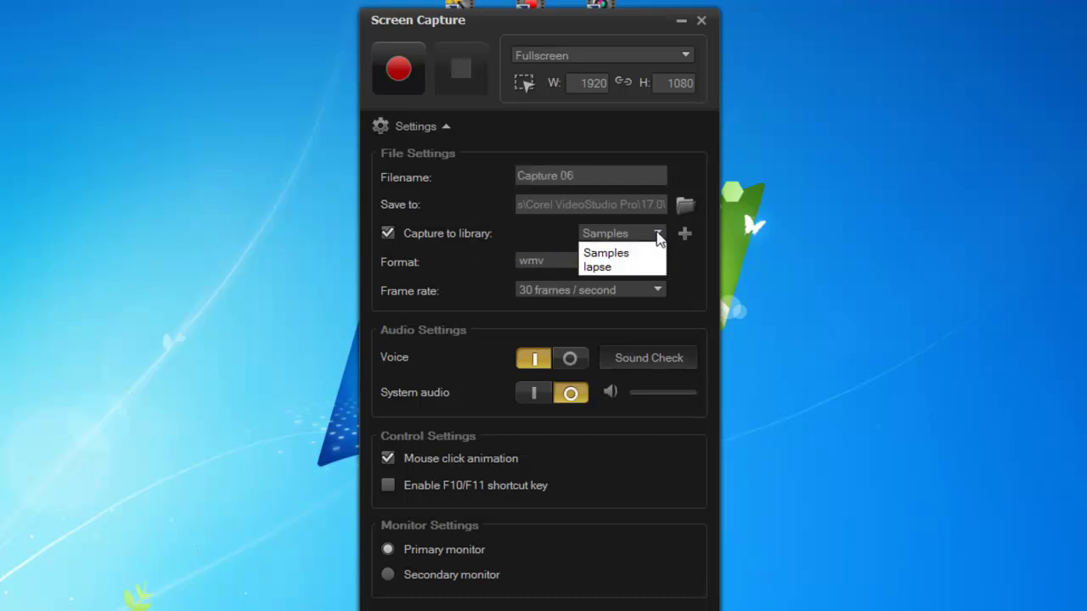
pyautogui.click(659, 237)
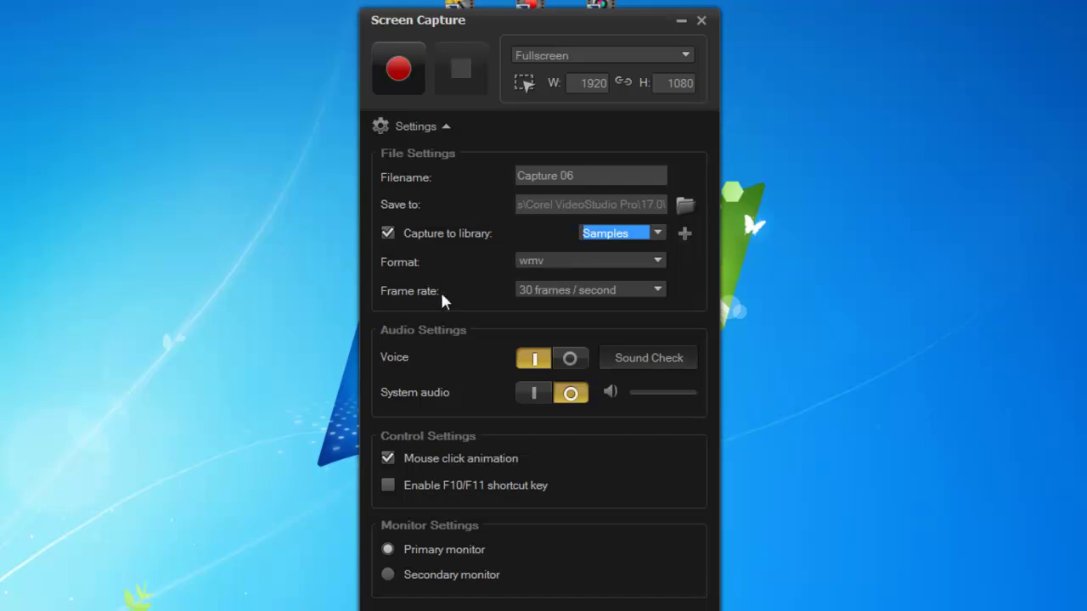
pyautogui.click(660, 289)
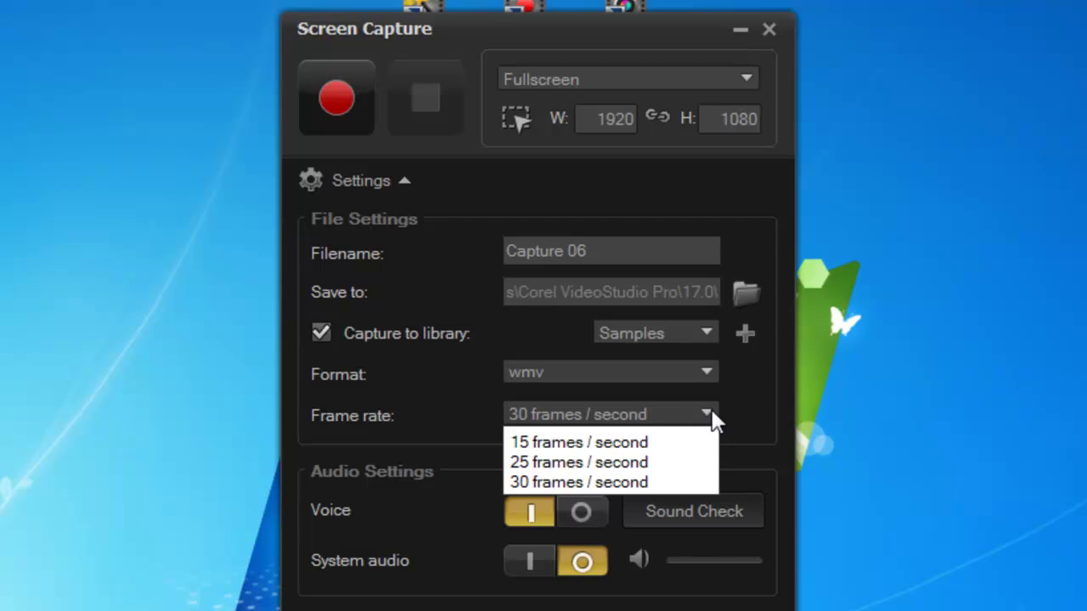
pyautogui.click(737, 418)
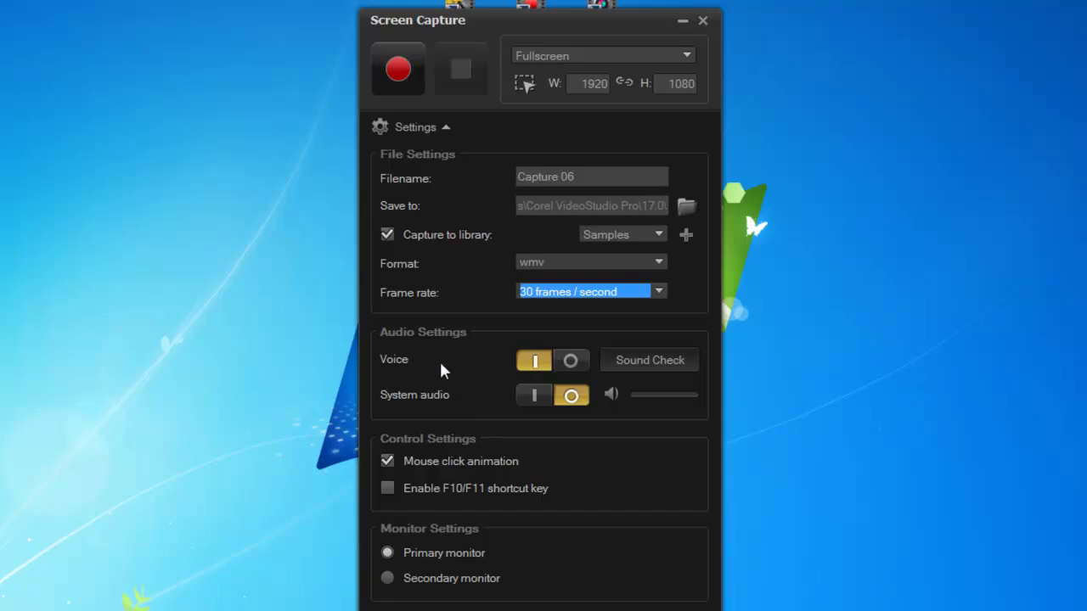
# - Run a Sound Check on the microphone input level, then dismiss it
pyautogui.click(659, 368)
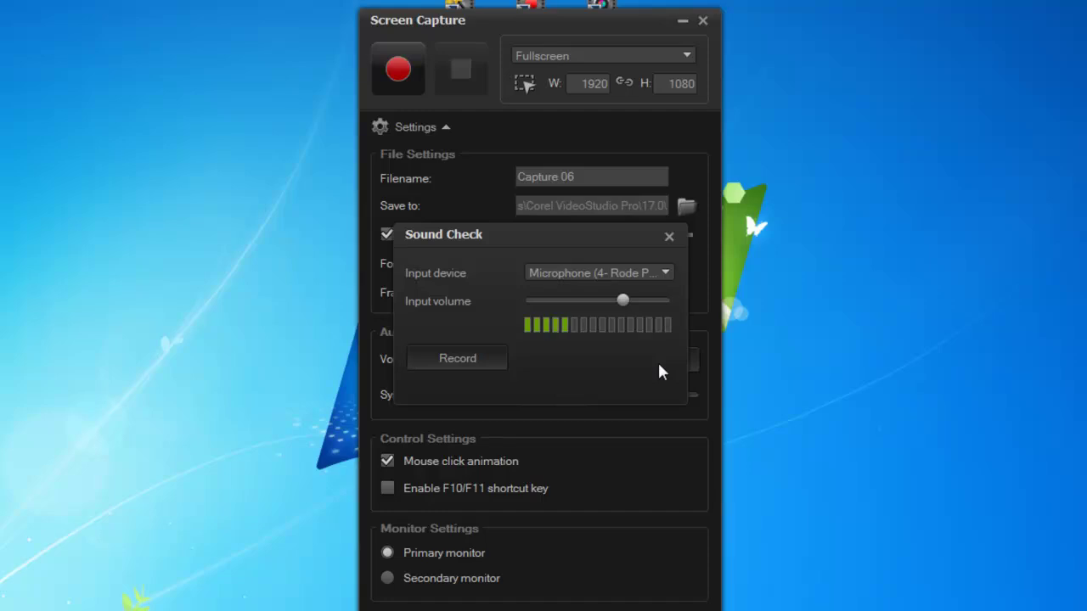
pyautogui.click(668, 237)
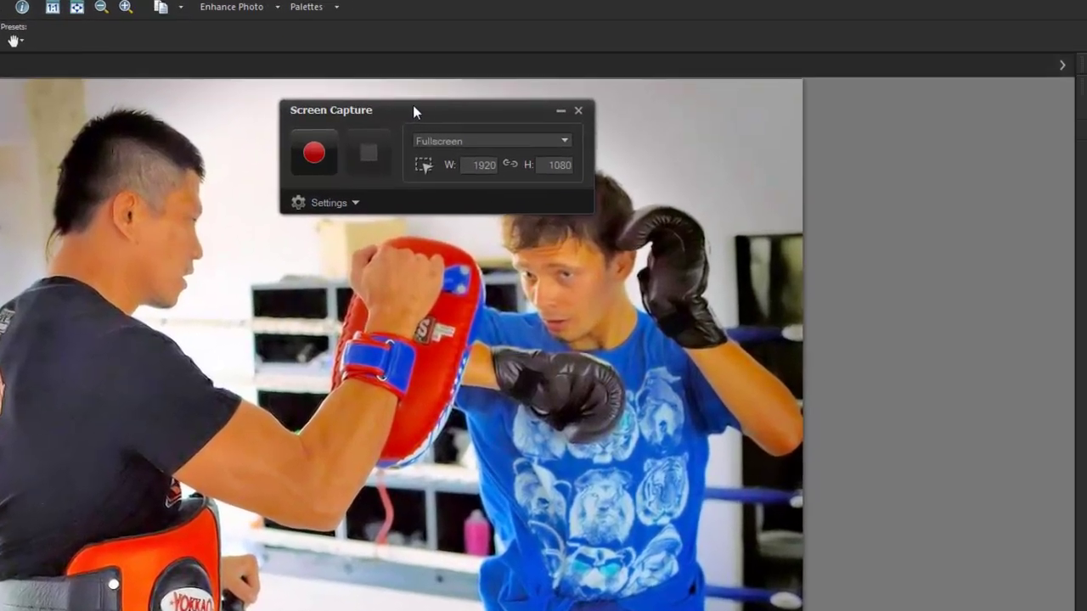
# - Record the screen while applying Enhance Photo > One Step Photo Fix to the boxing photo
pyautogui.moveTo(413, 112); pyautogui.dragTo(798, 310)
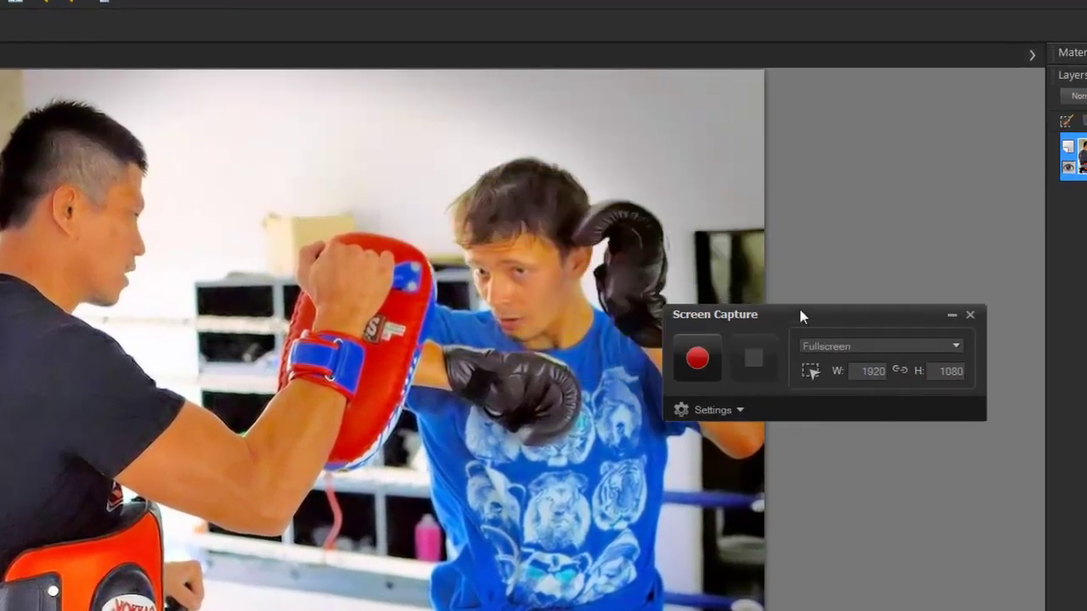
pyautogui.click(701, 366)
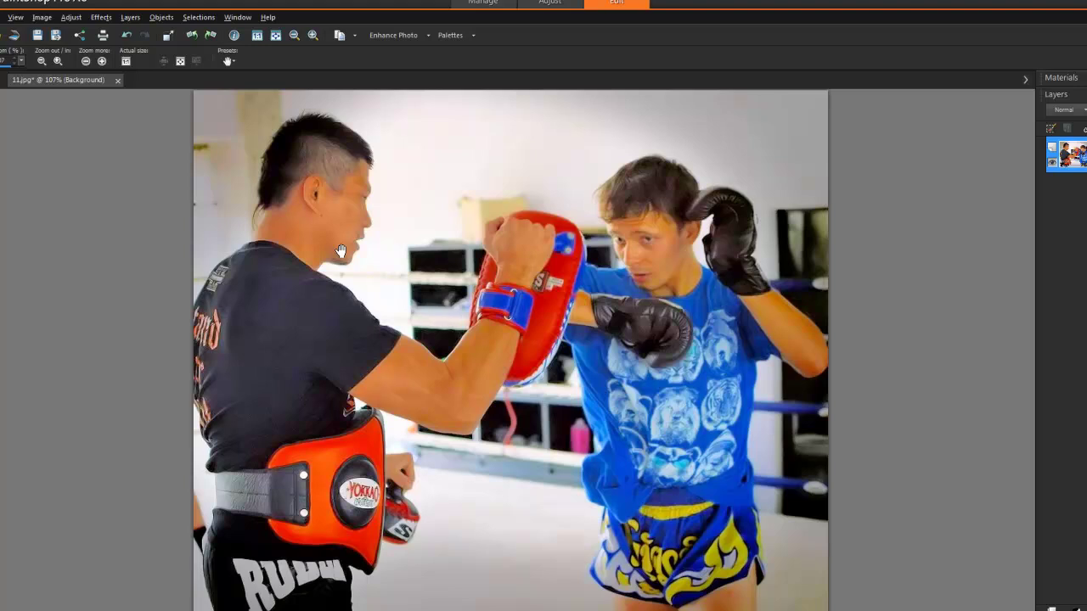
pyautogui.click(406, 37)
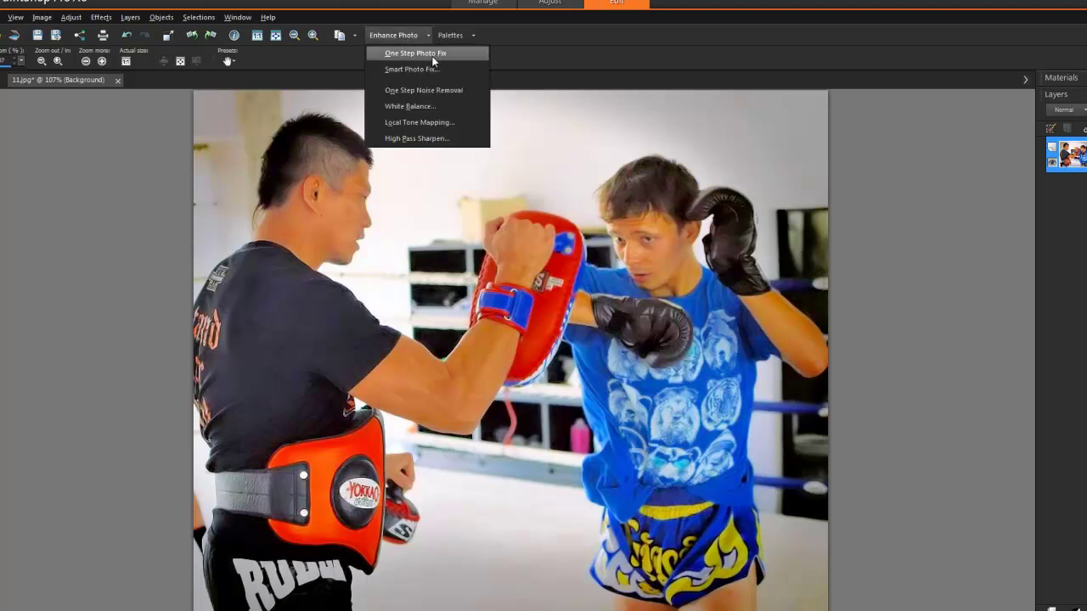
pyautogui.click(432, 58)
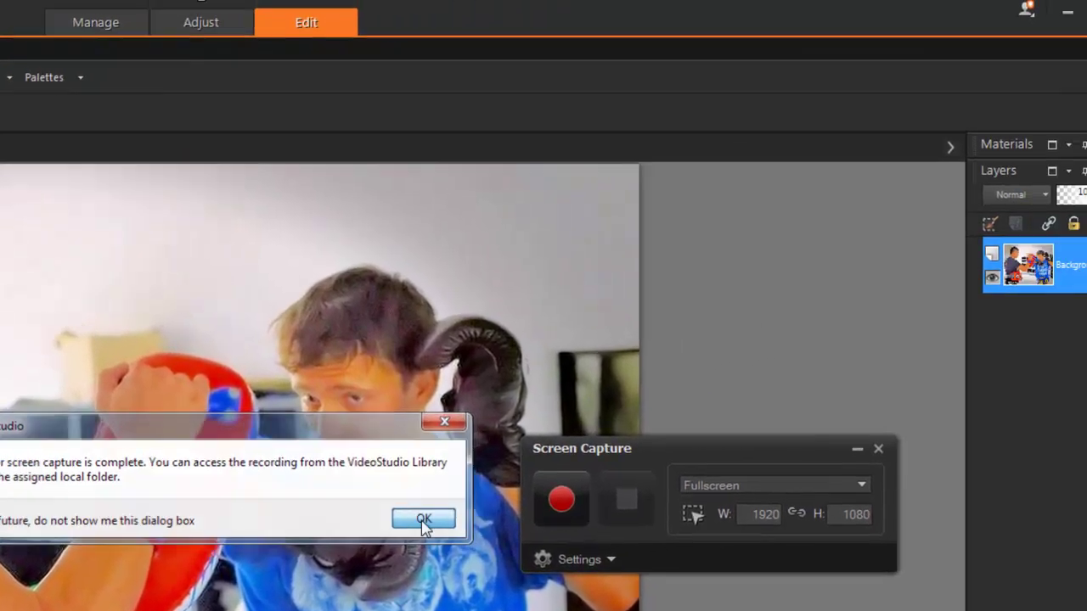
# - Confirm the capture, close the recorder, and drag Capture 07.wmv to the start of the video track
pyautogui.click(764, 466)
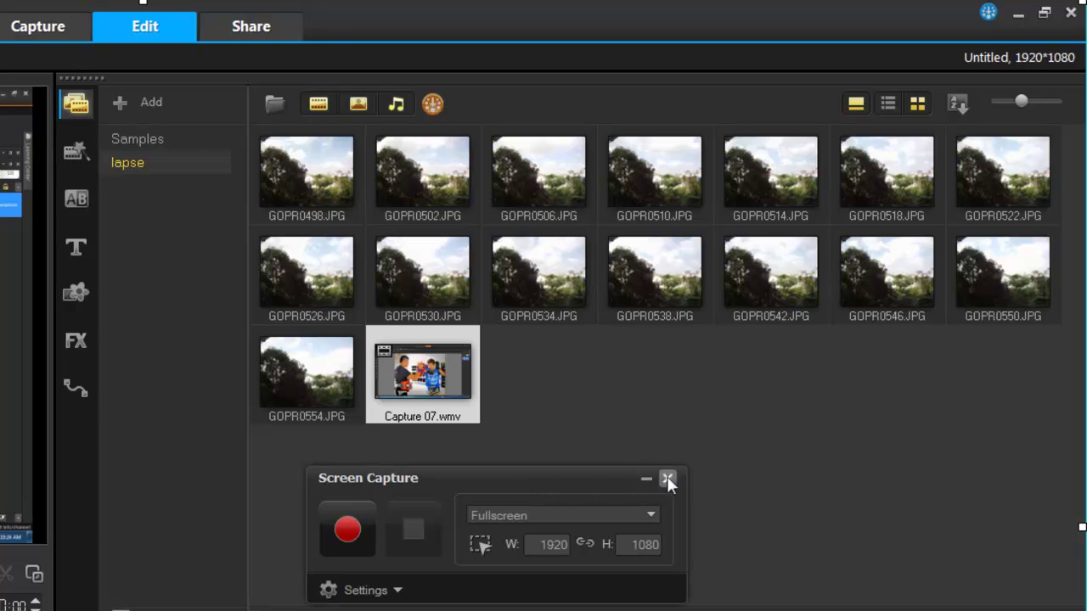
pyautogui.click(827, 457)
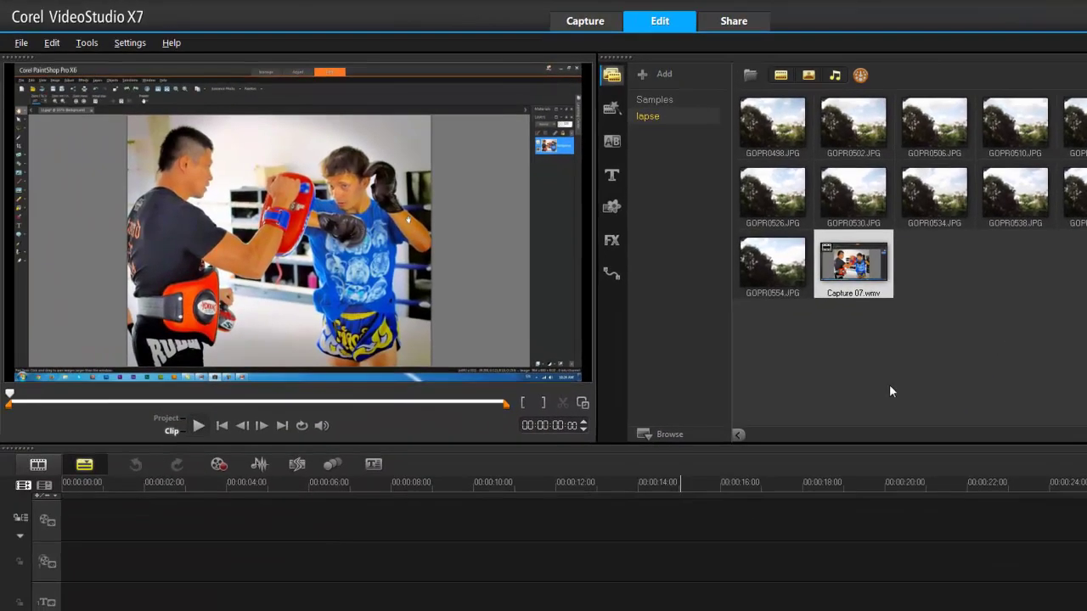
pyautogui.moveTo(863, 281); pyautogui.dragTo(708, 520)
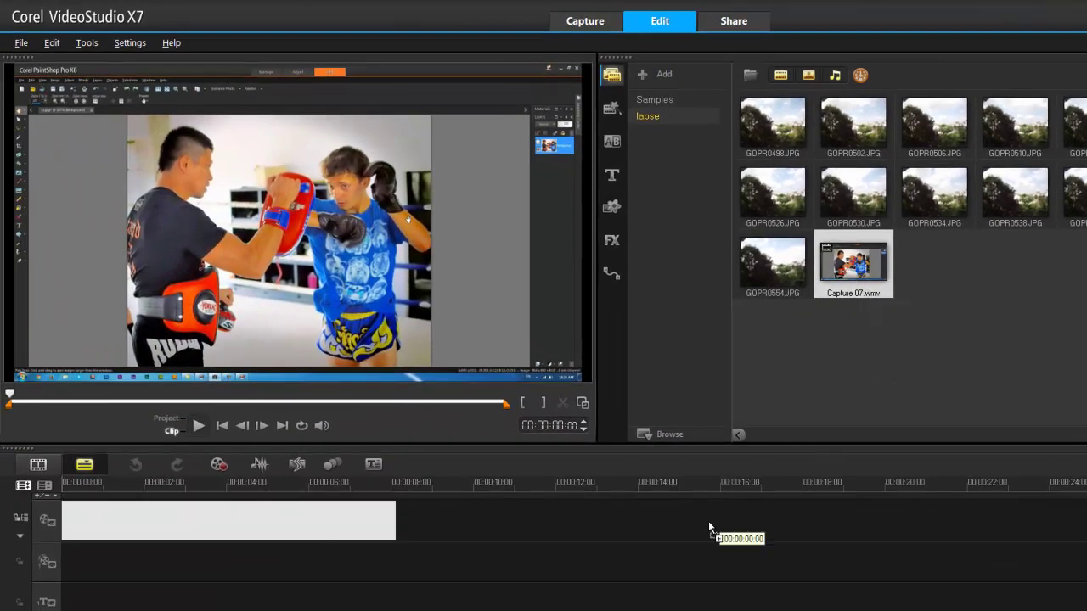